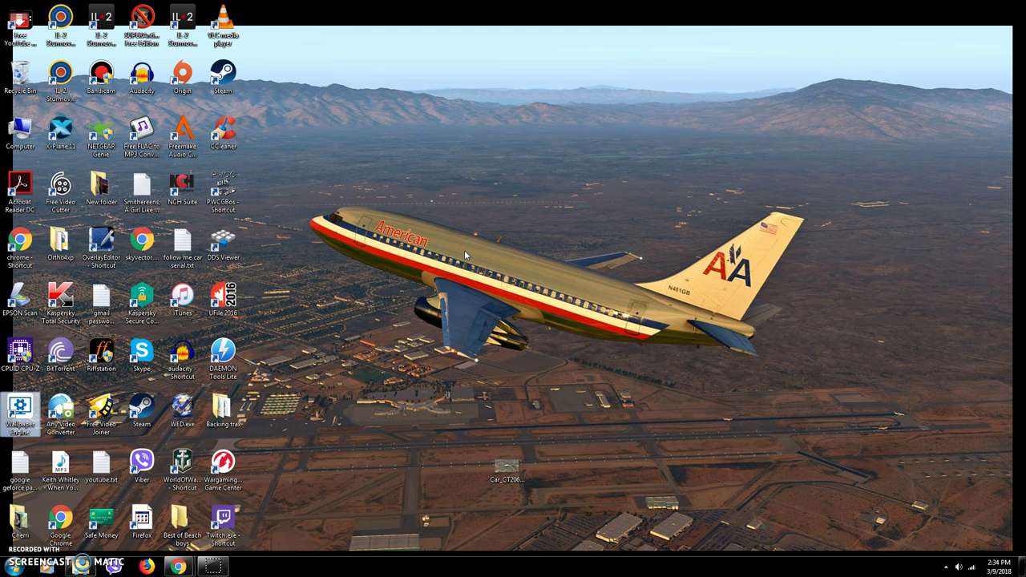
Step: Launch Snipping Tool and capture a rectangular snip around the whole airplane on the desktop wallpaper
{"action": "left_click", "coordinate": [15, 568]}
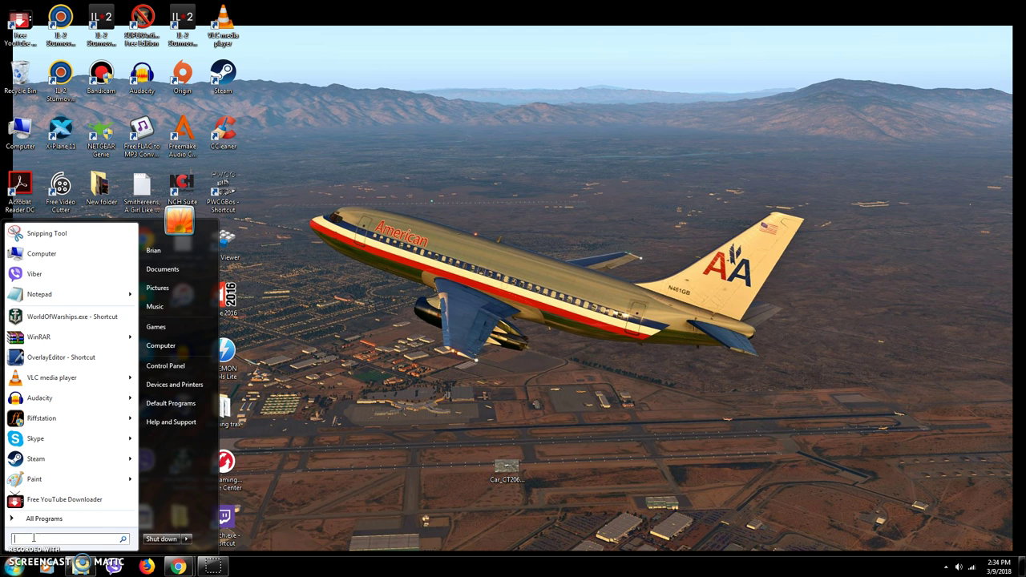
{"action": "type", "text": "snip"}
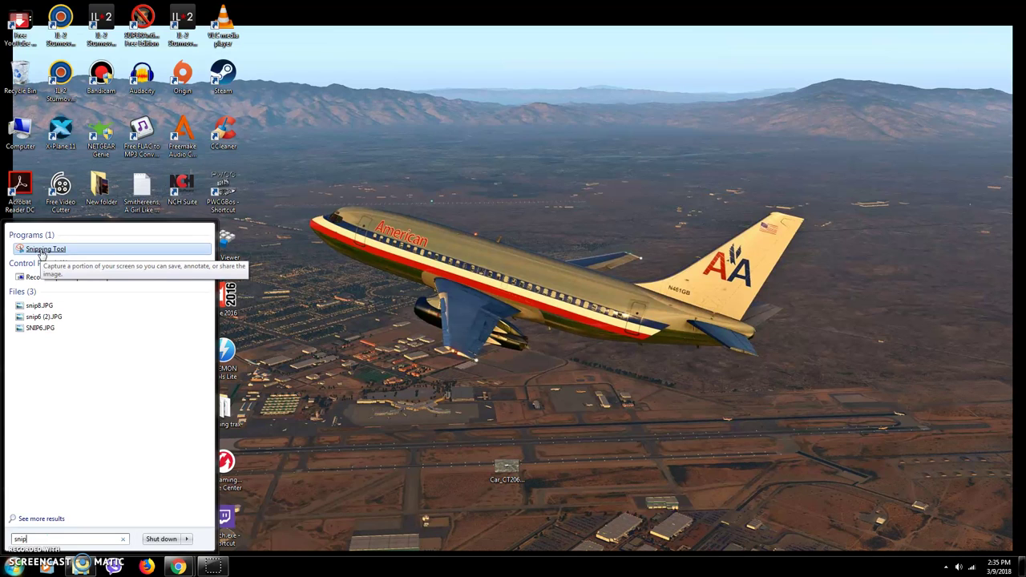
{"action": "left_click", "coordinate": [41, 253]}
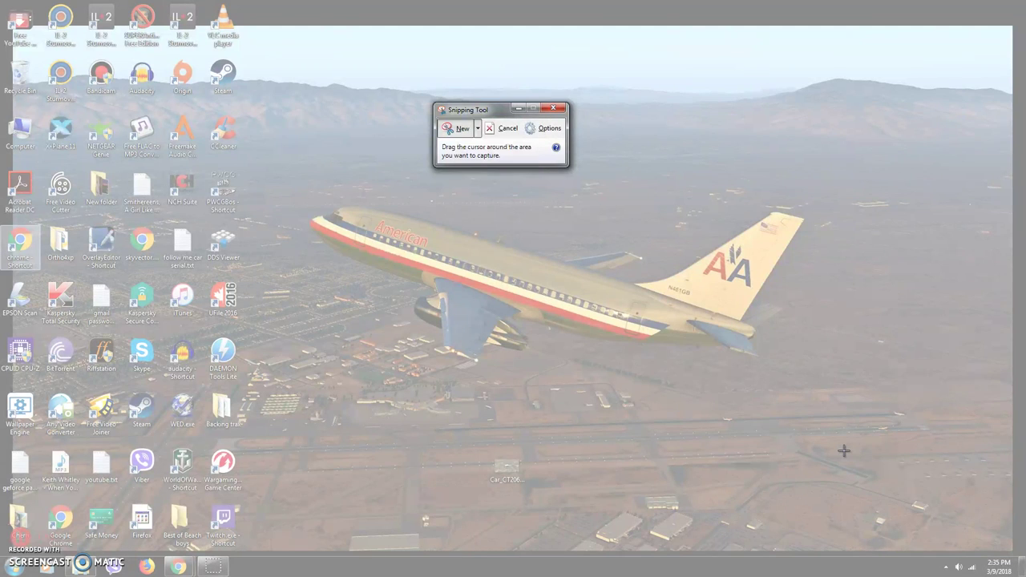
{"action": "left_click", "coordinate": [843, 452]}
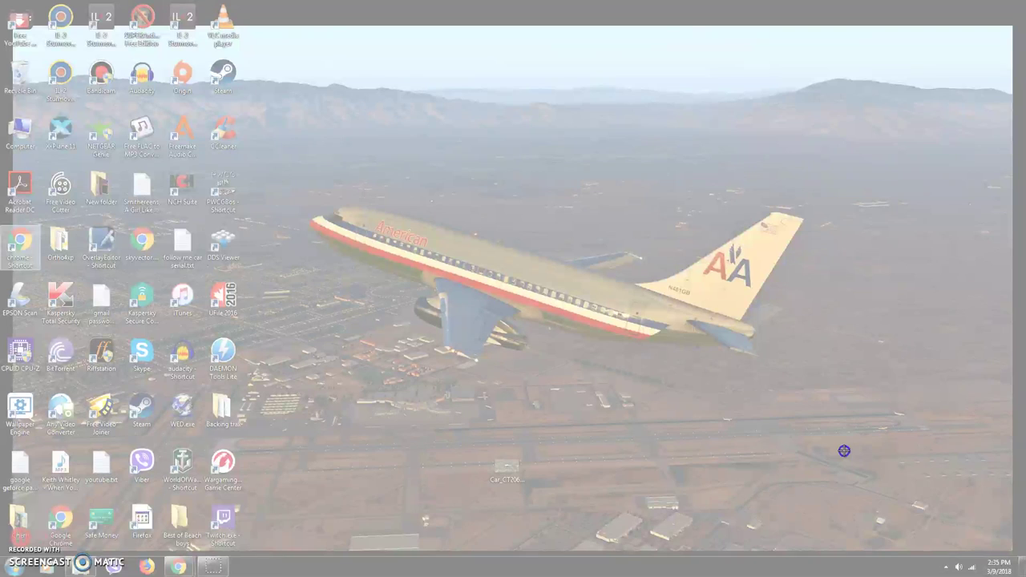
{"action": "left_click_drag", "start_coordinate": [835, 450], "coordinate": [276, 149]}
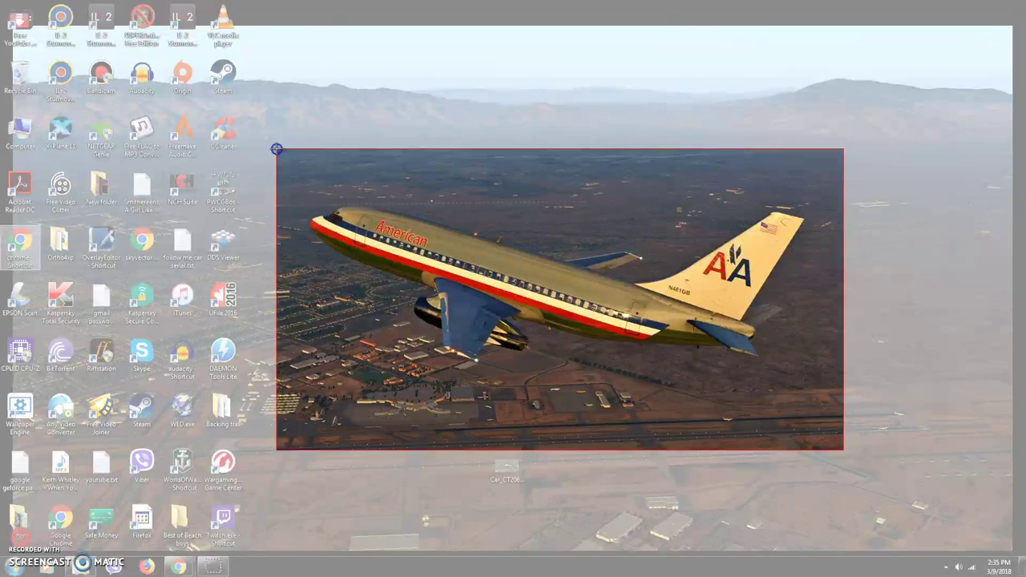
{"action": "left_click_drag", "start_coordinate": [276, 149], "coordinate": [277, 149]}
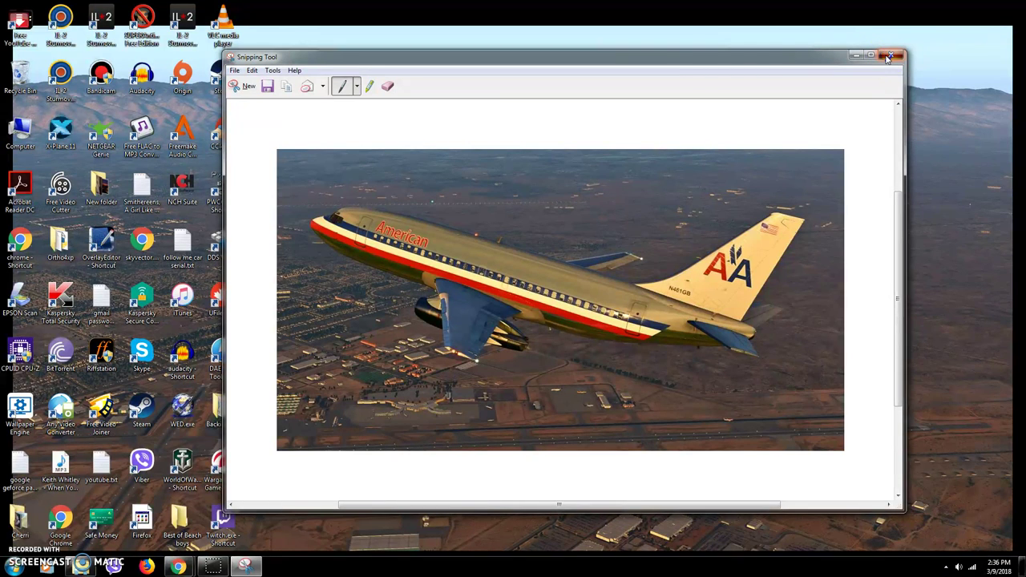
Step: Close the airplane snip and save it to the Desktop as the JPEG file Capture.JPG
{"action": "left_click", "coordinate": [890, 56]}
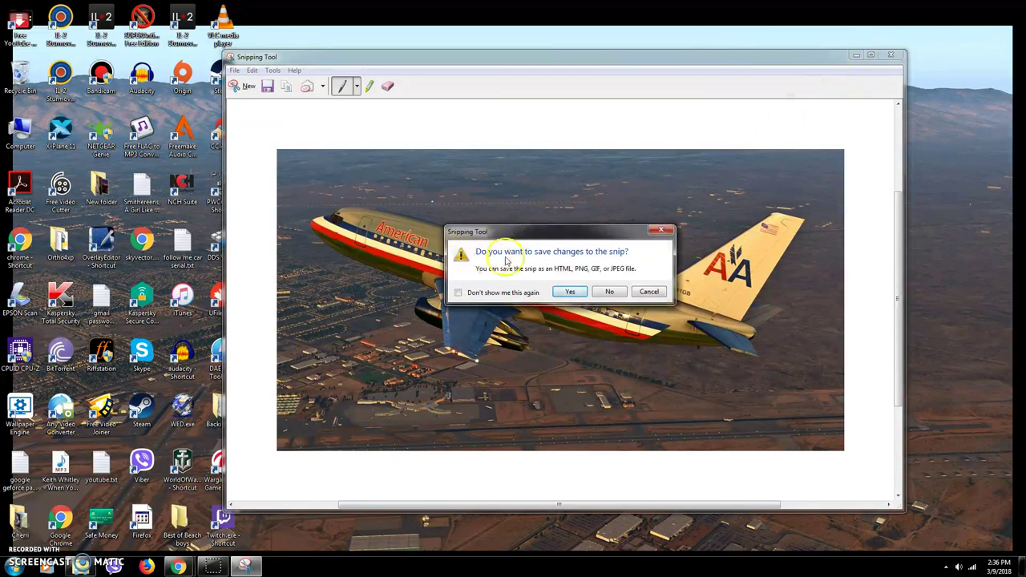
{"action": "left_click", "coordinate": [570, 291]}
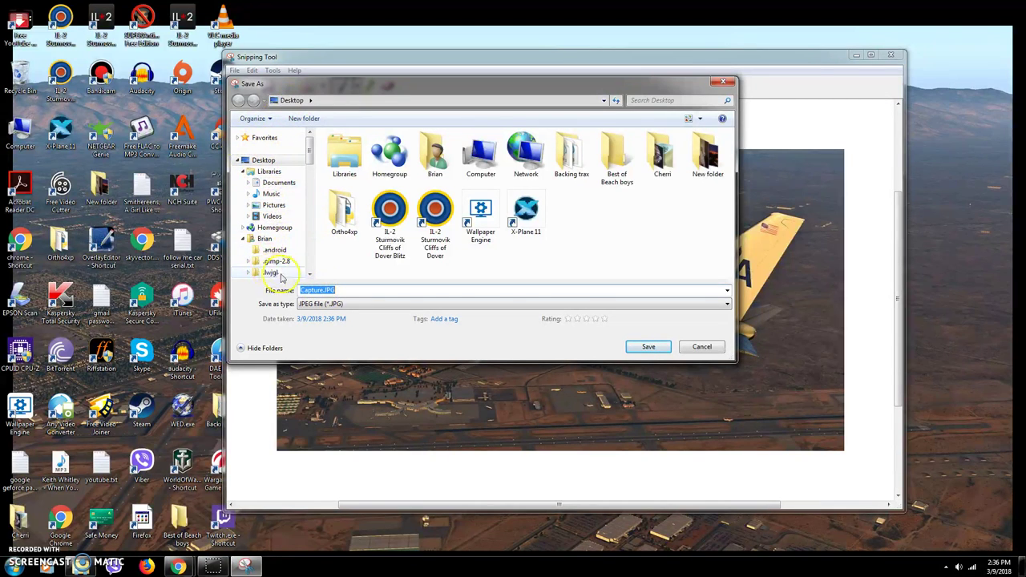
{"action": "left_click", "coordinate": [645, 348]}
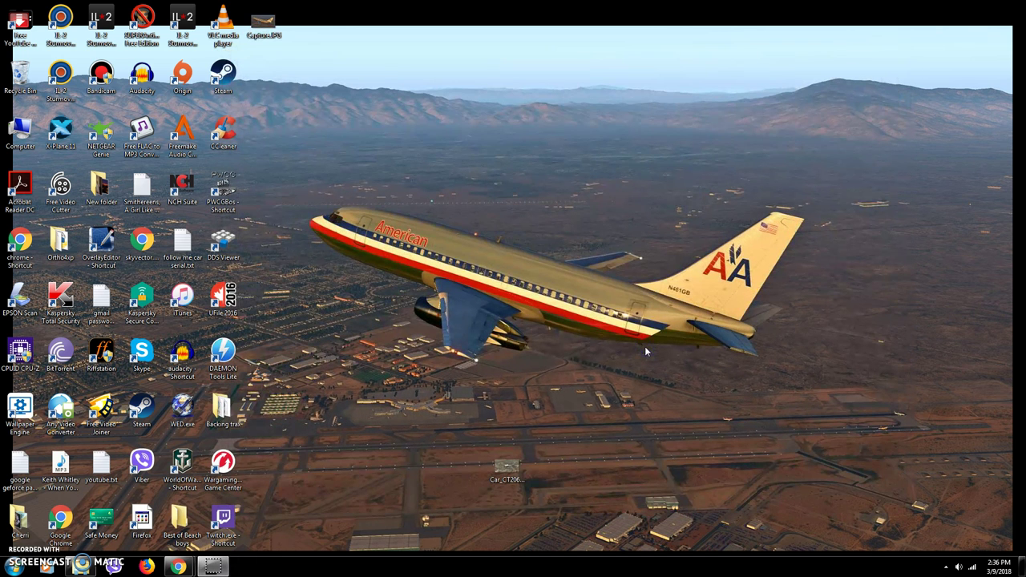
Step: Preview Capture.JPG from the desktop and check its file size in its properties, closing both windows
{"action": "left_click", "coordinate": [263, 31]}
{"action": "double_click", "coordinate": [264, 30]}
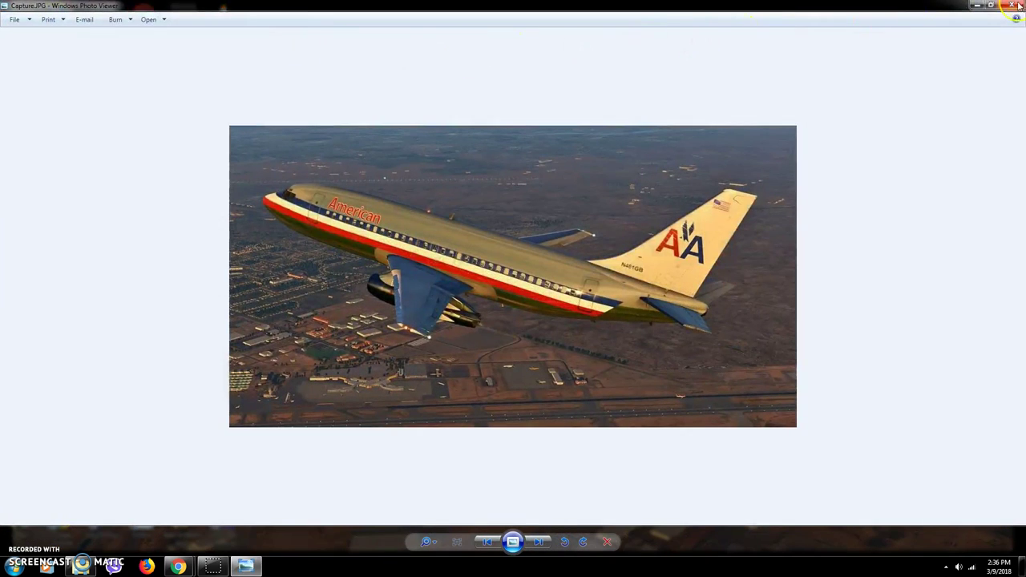
{"action": "left_click", "coordinate": [1016, 6]}
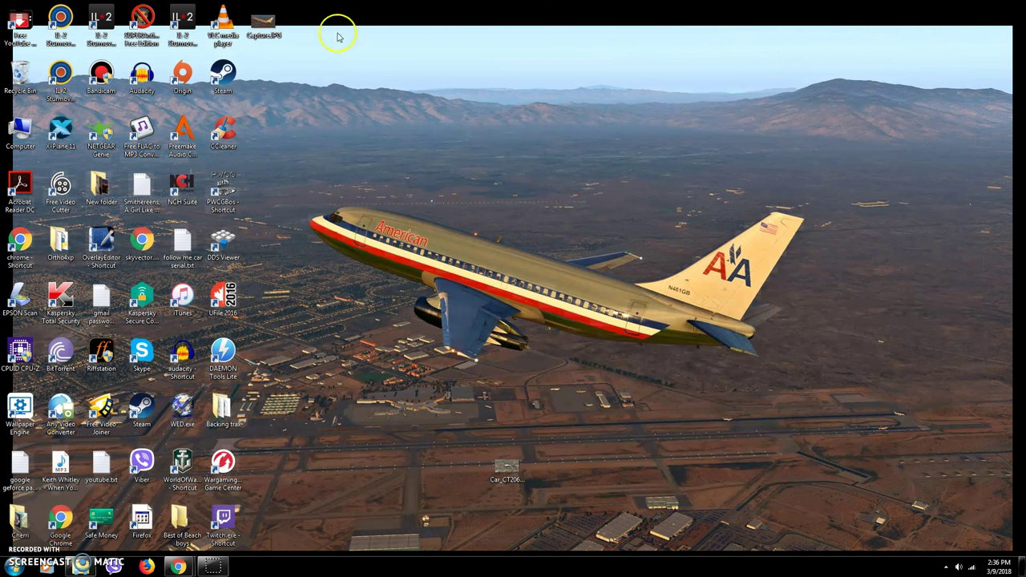
{"action": "right_click", "coordinate": [260, 29]}
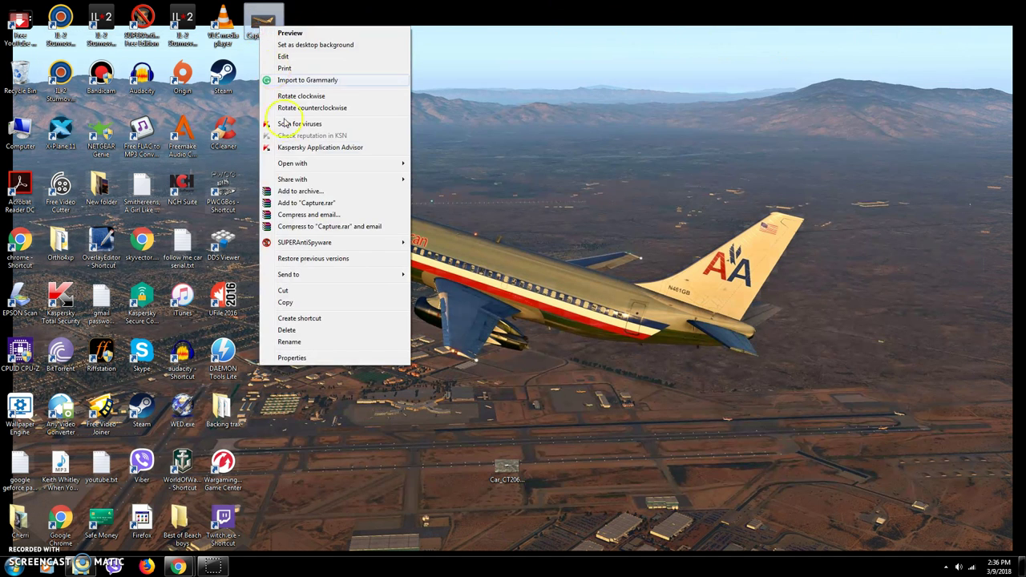
{"action": "left_click", "coordinate": [292, 357]}
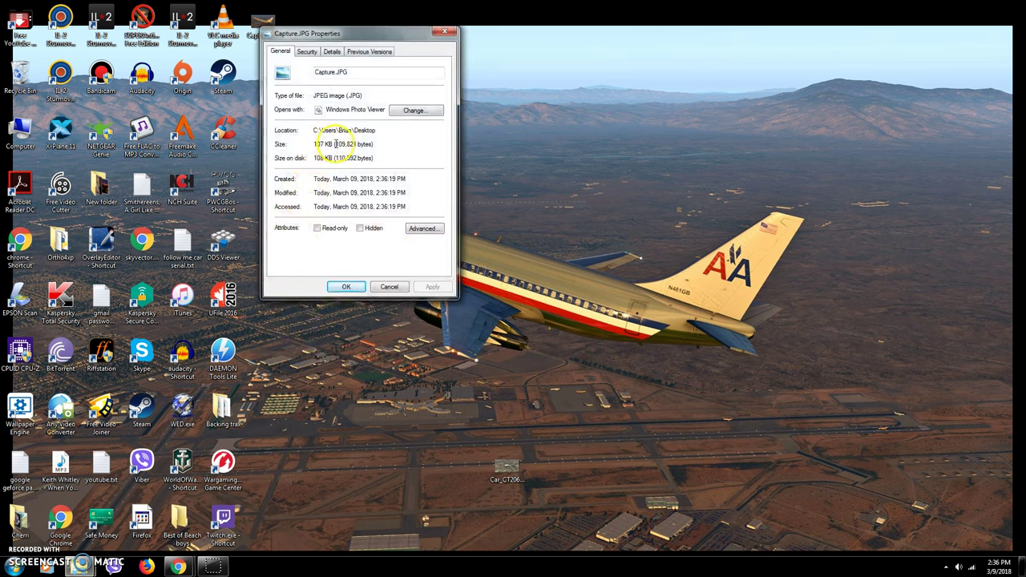
{"action": "left_click", "coordinate": [445, 33]}
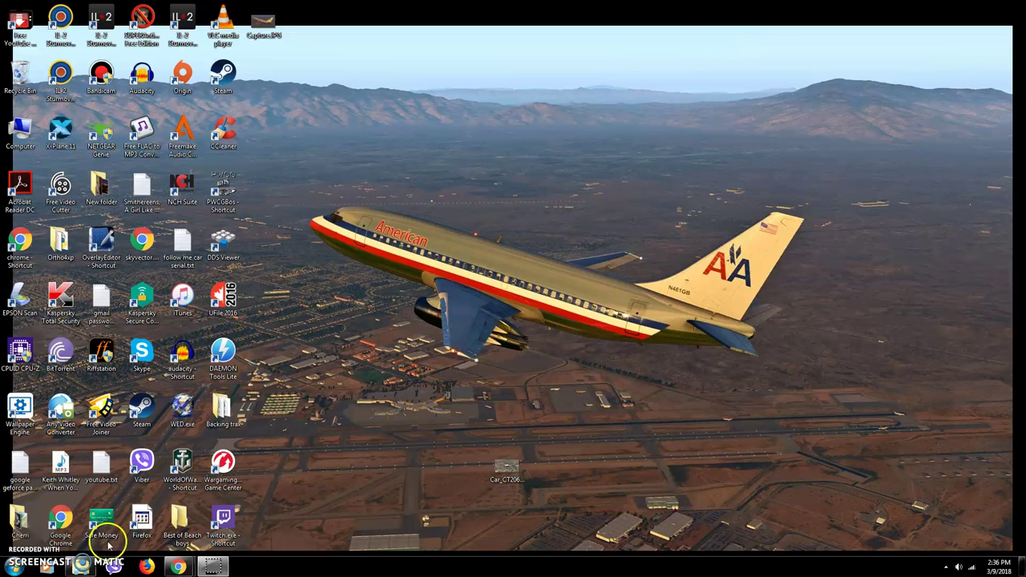
Step: Switch to the X-Plane 11 Custom Scenery folder and open scenery_packs.ini in Notepad
{"action": "mouse_move", "coordinate": [84, 561]}
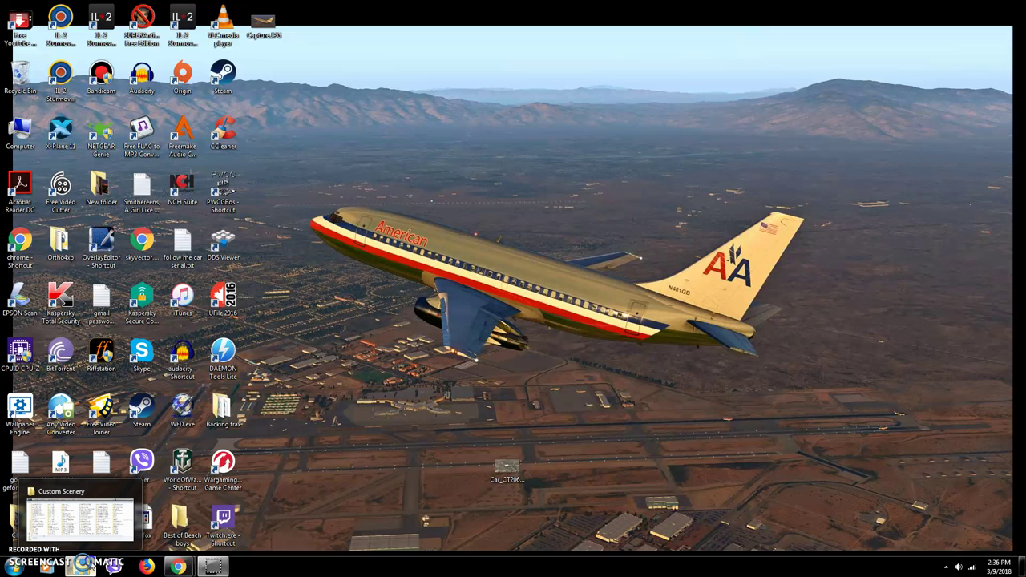
{"action": "left_click", "coordinate": [83, 562]}
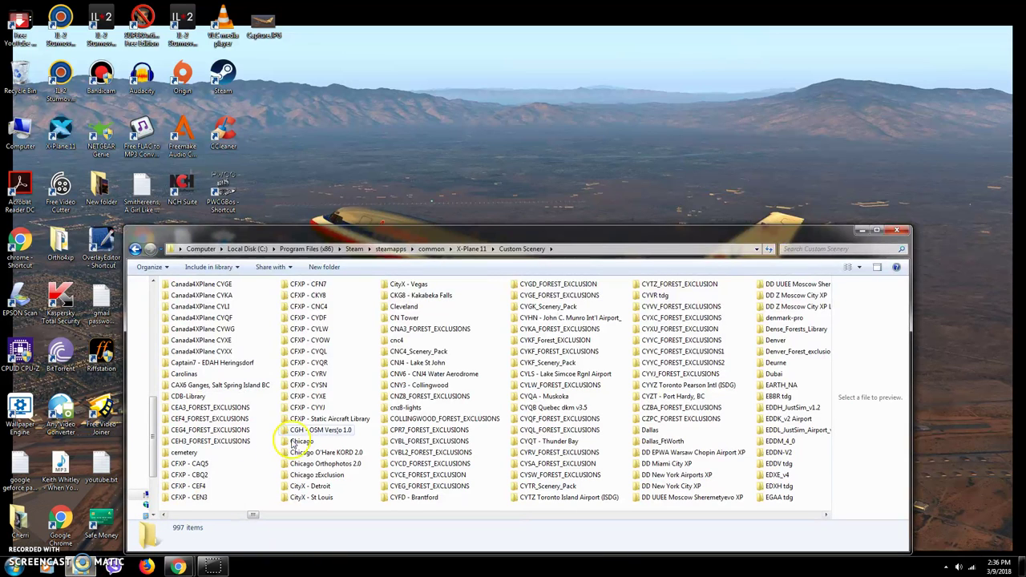
{"action": "scroll", "coordinate": [446, 355], "scroll_direction": "down", "scroll_amount": 10}
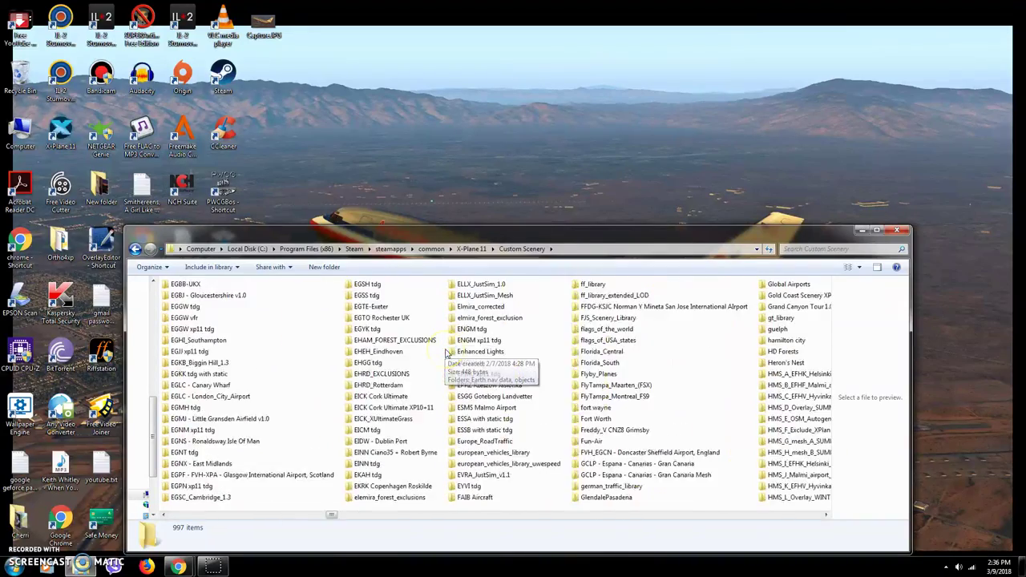
{"action": "scroll", "coordinate": [446, 355], "scroll_direction": "down", "scroll_amount": 15}
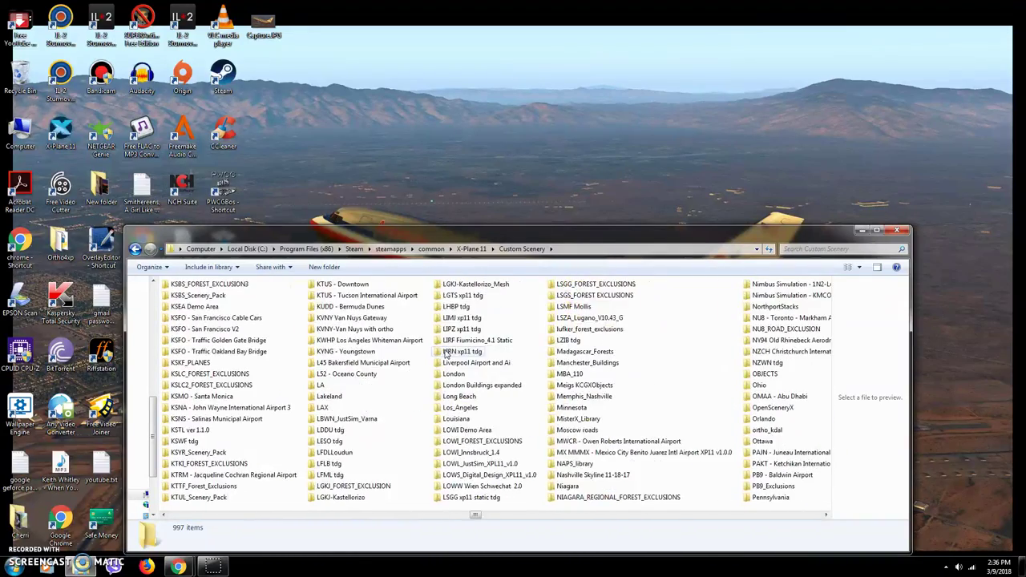
{"action": "scroll", "coordinate": [446, 355], "scroll_direction": "down", "scroll_amount": 12}
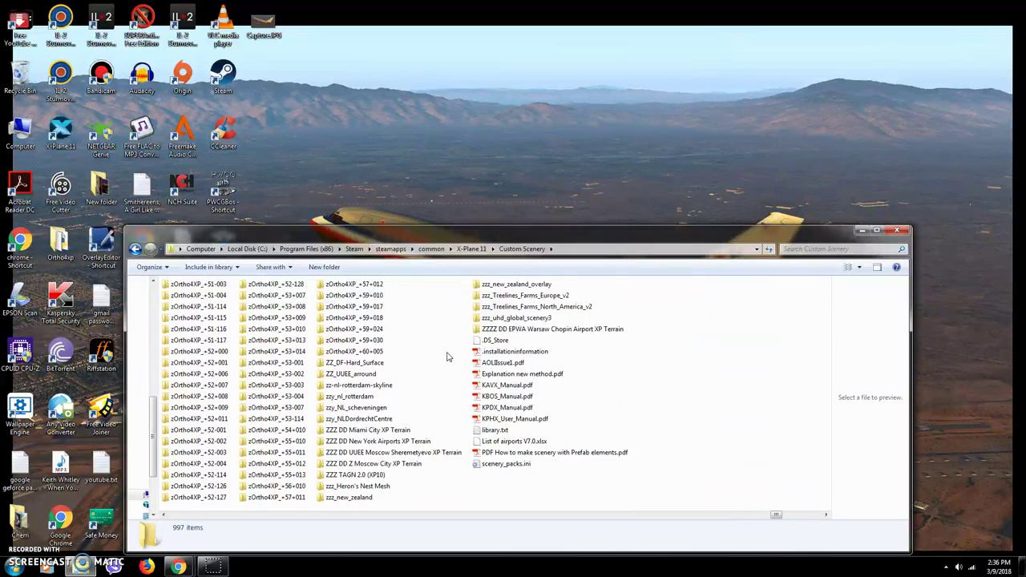
{"action": "double_click", "coordinate": [498, 463]}
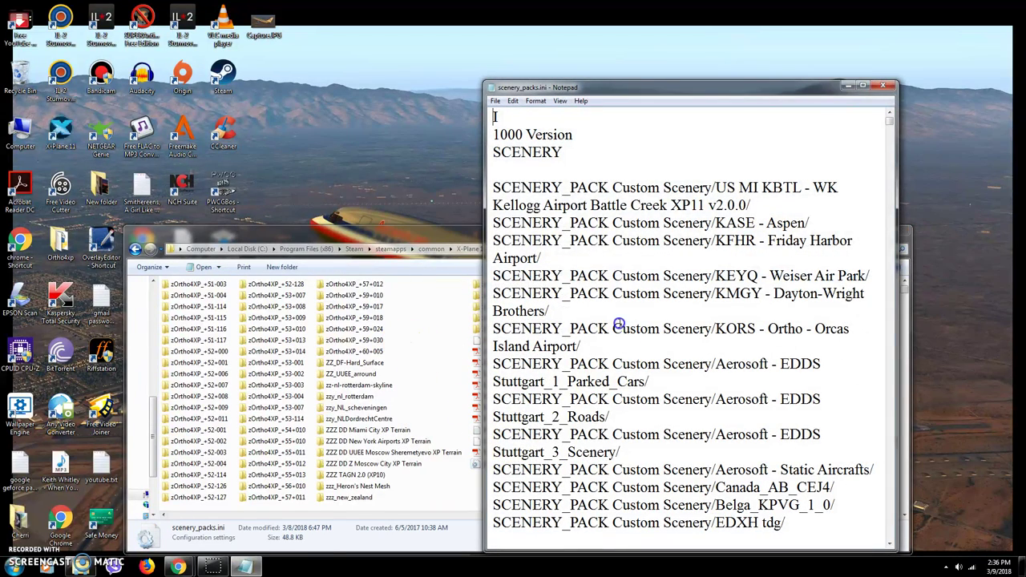
Step: Launch Snipping Tool and capture a rectangular snip of the whole scenery_packs.ini Notepad window
{"action": "left_click", "coordinate": [13, 568]}
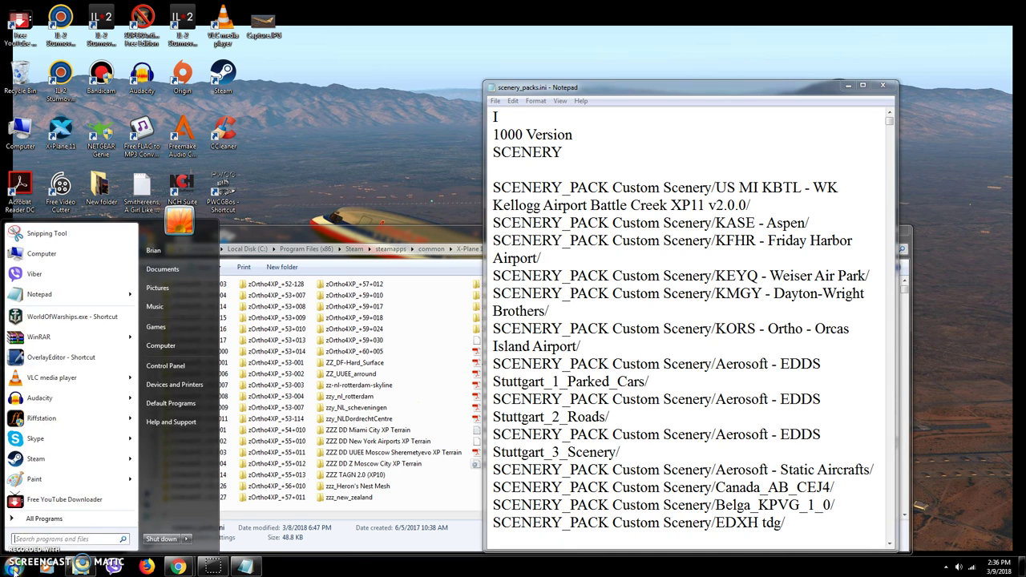
{"action": "type", "text": "snip"}
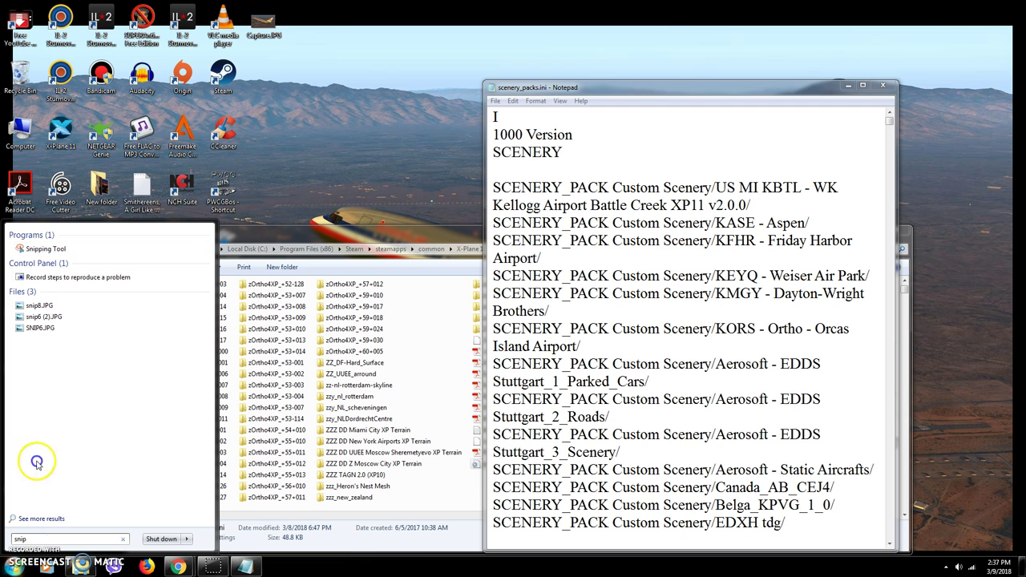
{"action": "left_click", "coordinate": [44, 249]}
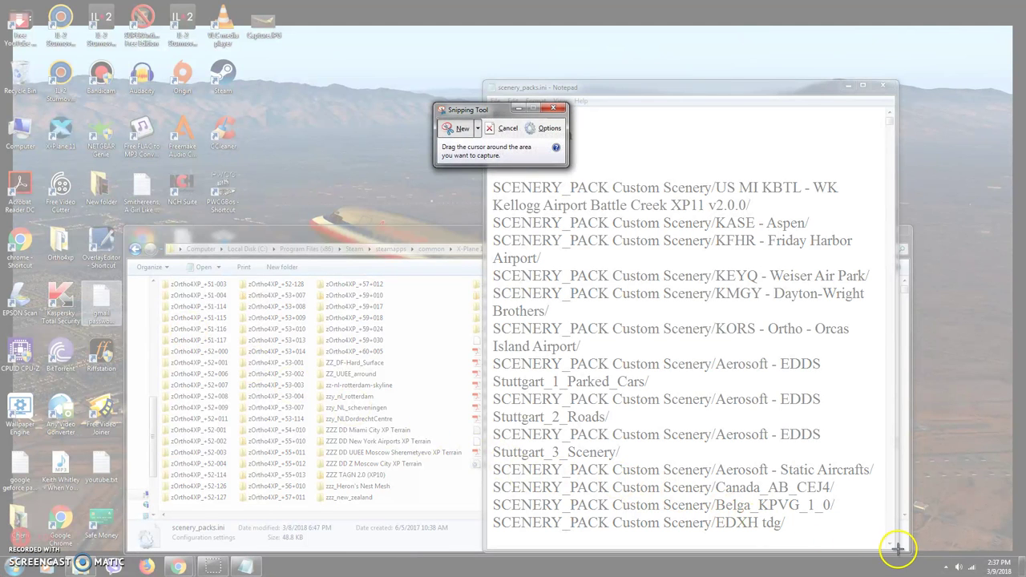
{"action": "left_click_drag", "start_coordinate": [897, 549], "coordinate": [484, 79]}
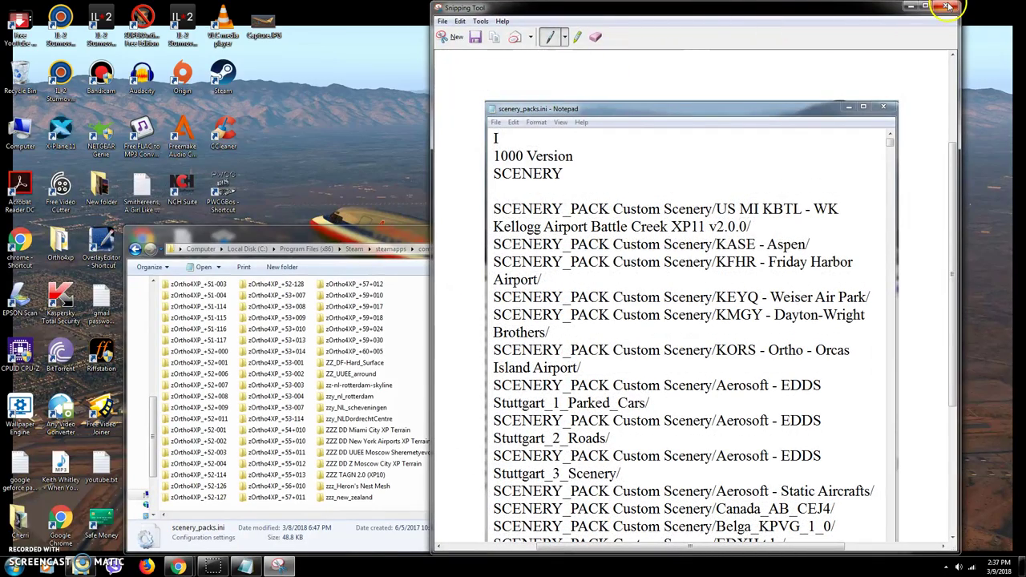
Step: Save the Notepad snip to the Desktop as 1.JPG, and clear the desktop by closing scenery_packs.ini and minimizing the Custom Scenery folder
{"action": "left_click", "coordinate": [947, 7]}
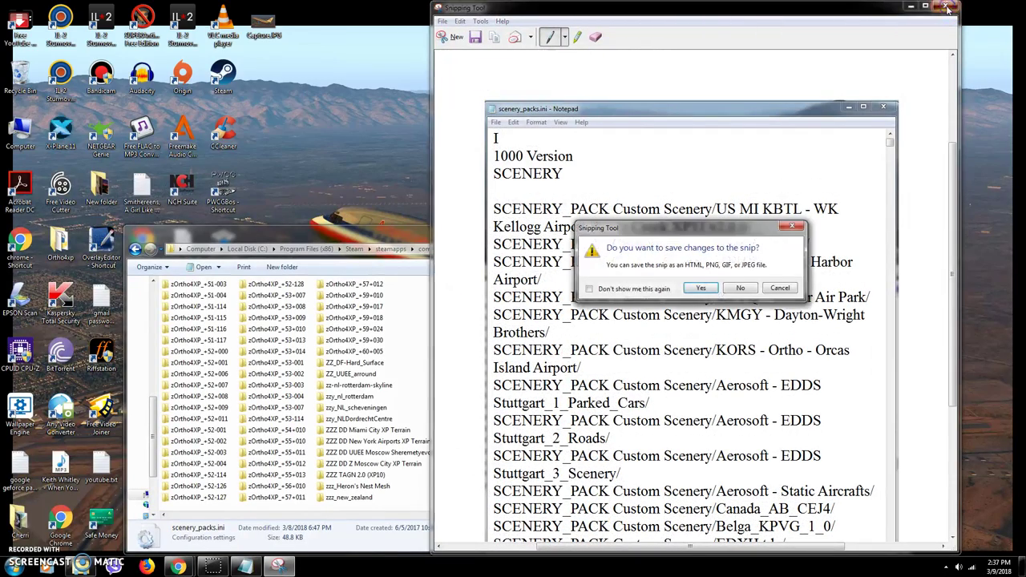
{"action": "left_click", "coordinate": [702, 287]}
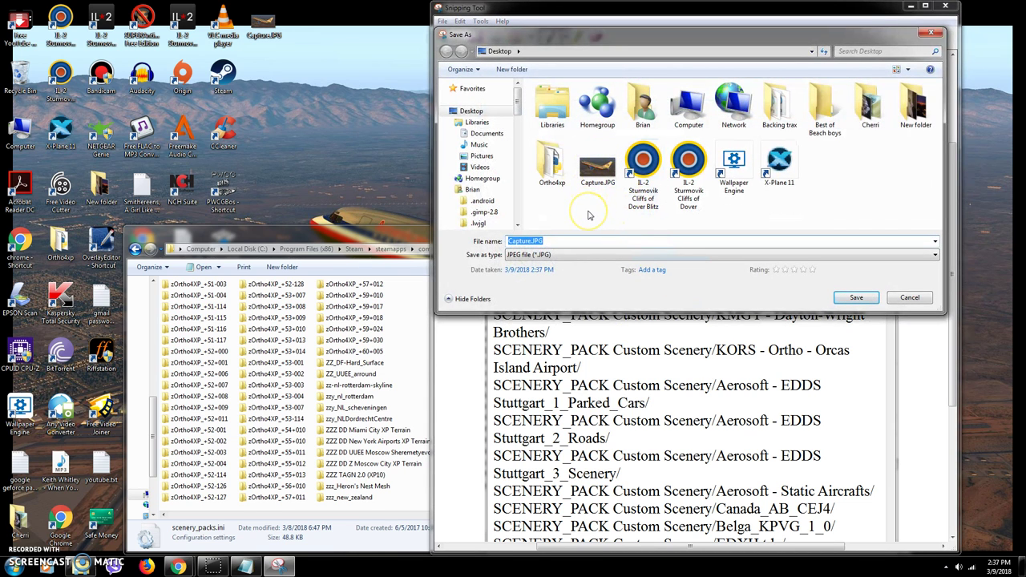
{"action": "left_click", "coordinate": [843, 298]}
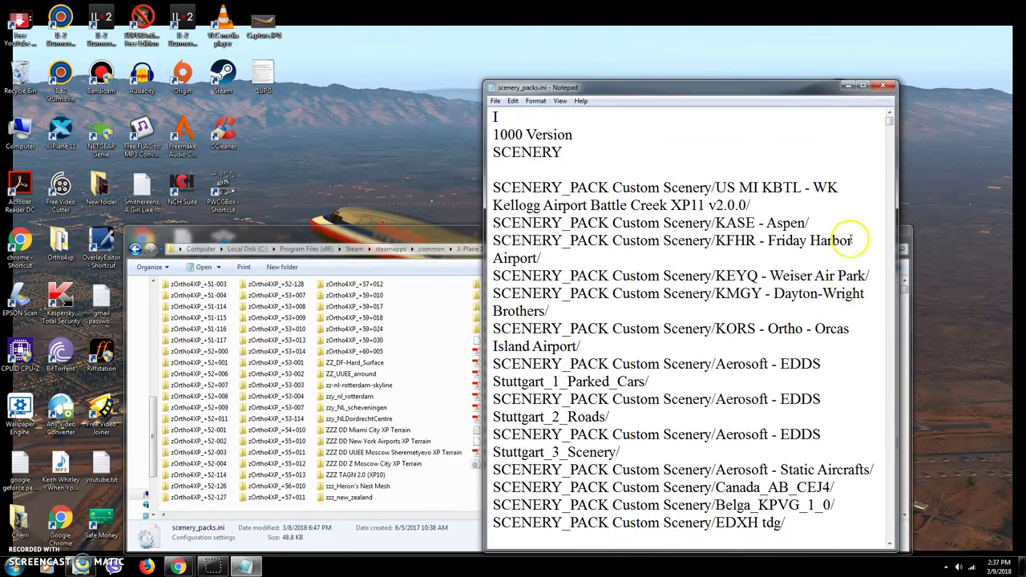
{"action": "left_click", "coordinate": [886, 86]}
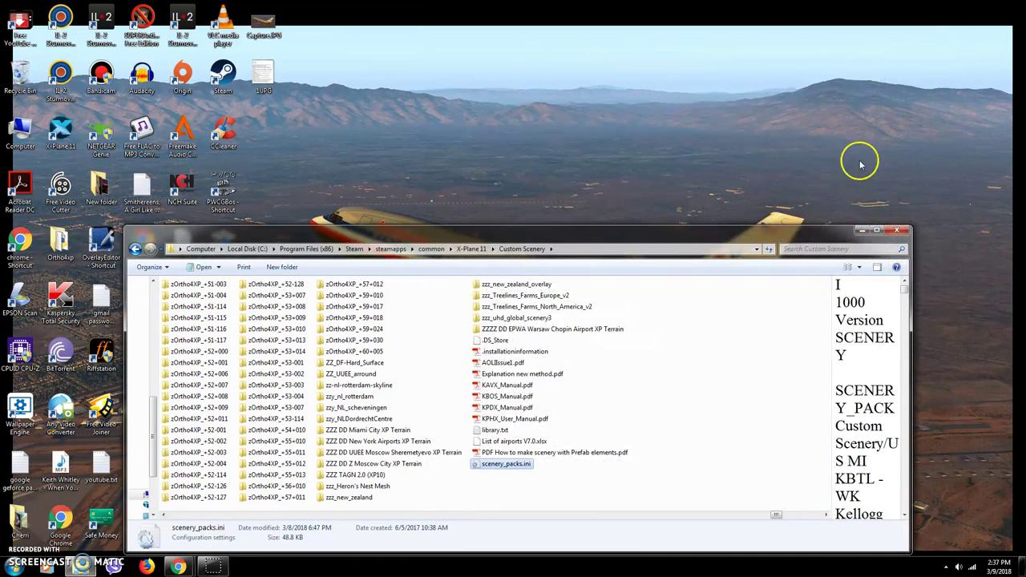
{"action": "left_click", "coordinate": [862, 230]}
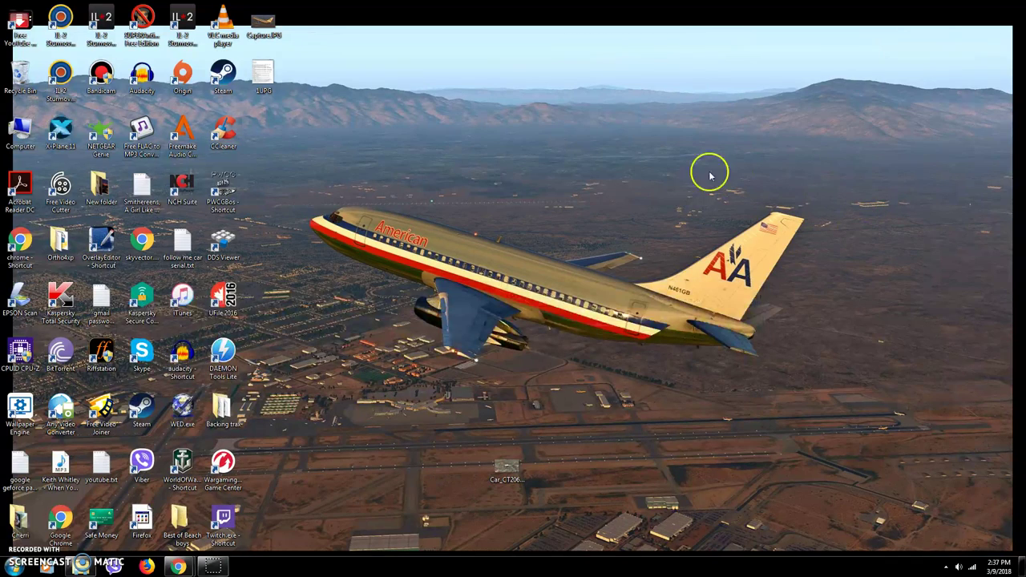
Step: Preview 1.JPG from the desktop and check its file size in its properties, closing both windows
{"action": "double_click", "coordinate": [272, 80]}
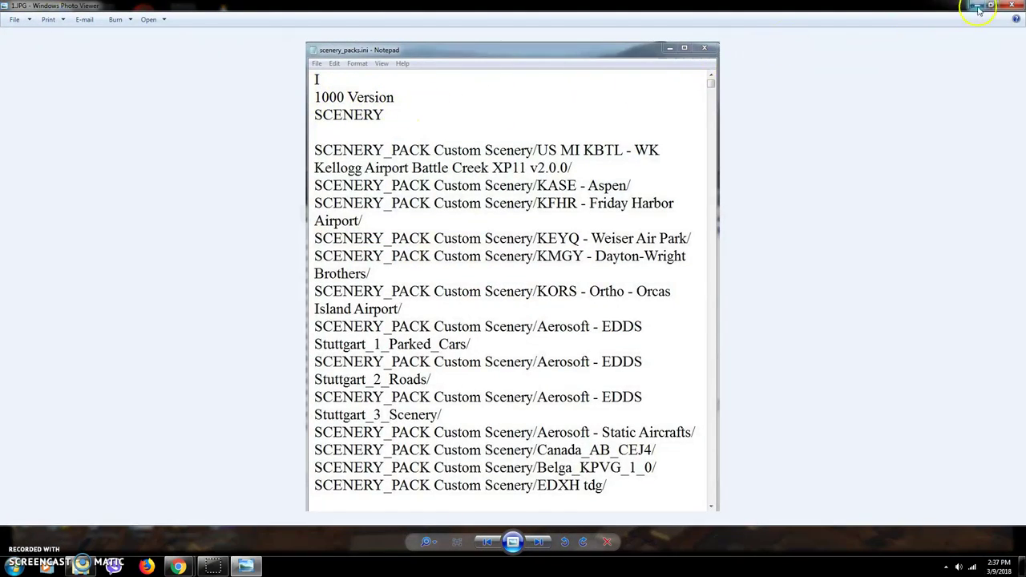
{"action": "left_click", "coordinate": [1011, 6]}
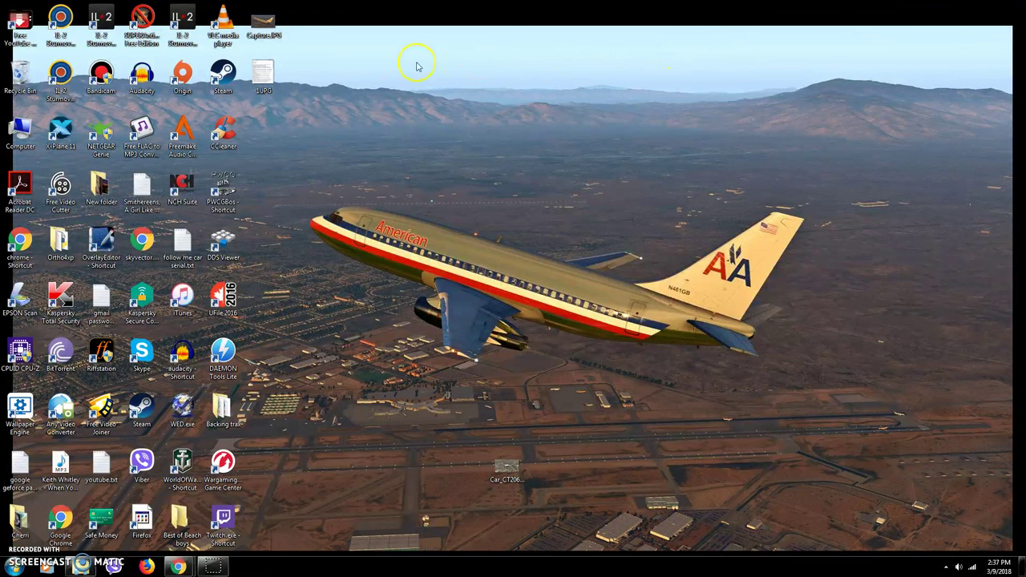
{"action": "right_click", "coordinate": [262, 84]}
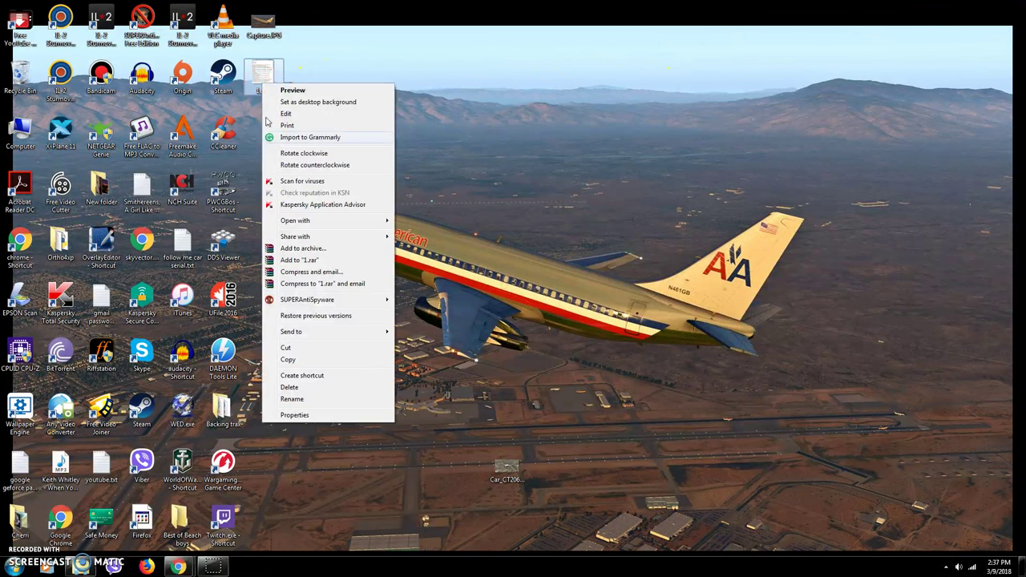
{"action": "left_click", "coordinate": [290, 413]}
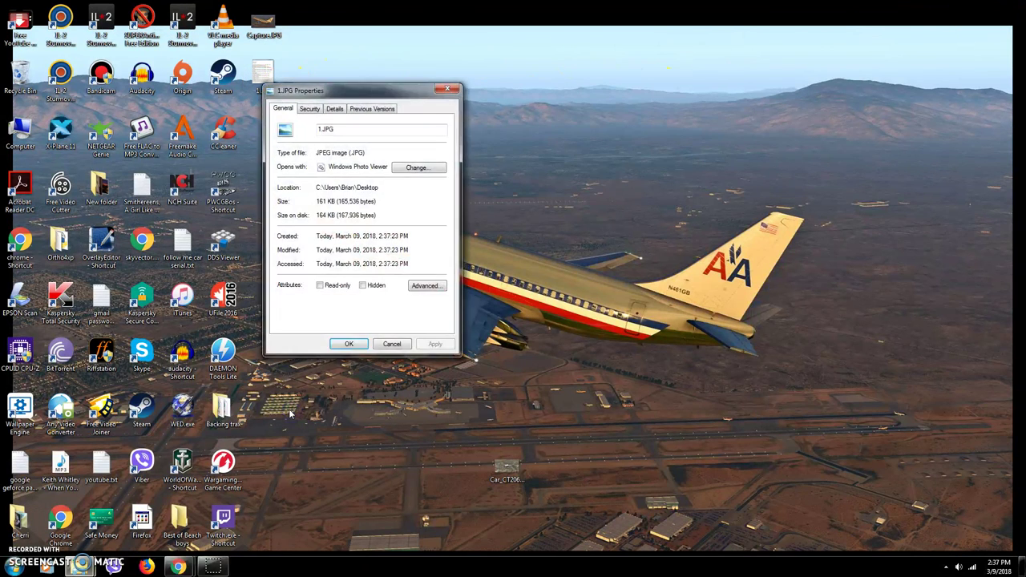
{"action": "left_click", "coordinate": [449, 89]}
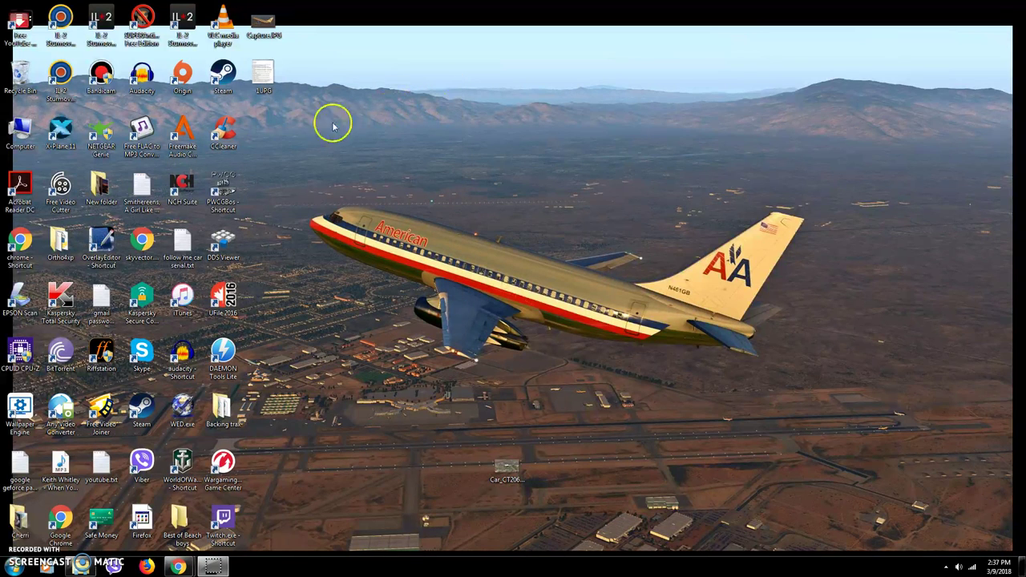